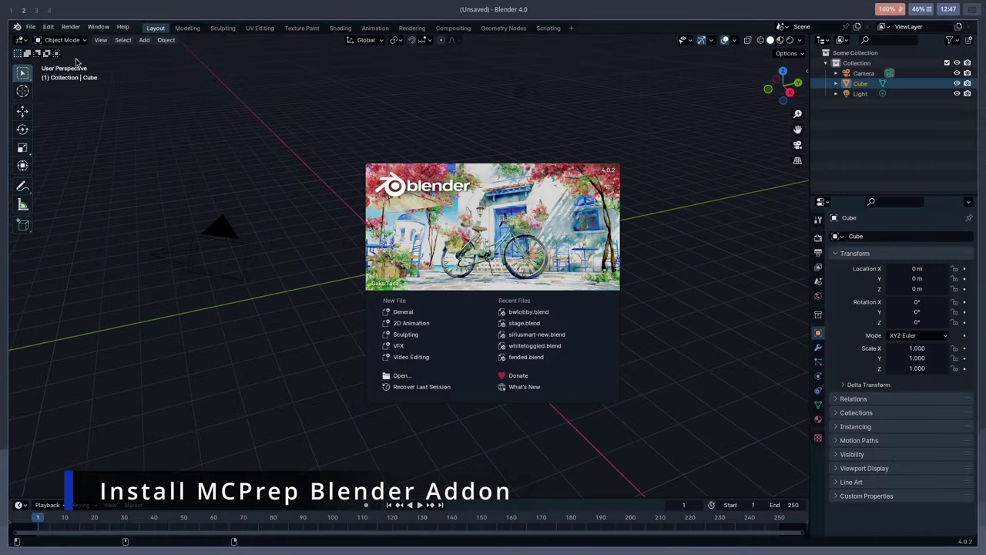
Install the add-on from MCprep_addon_3.5.3.zip in the Downloads folder and enable MCprep
key(Escape)
click(48, 26)
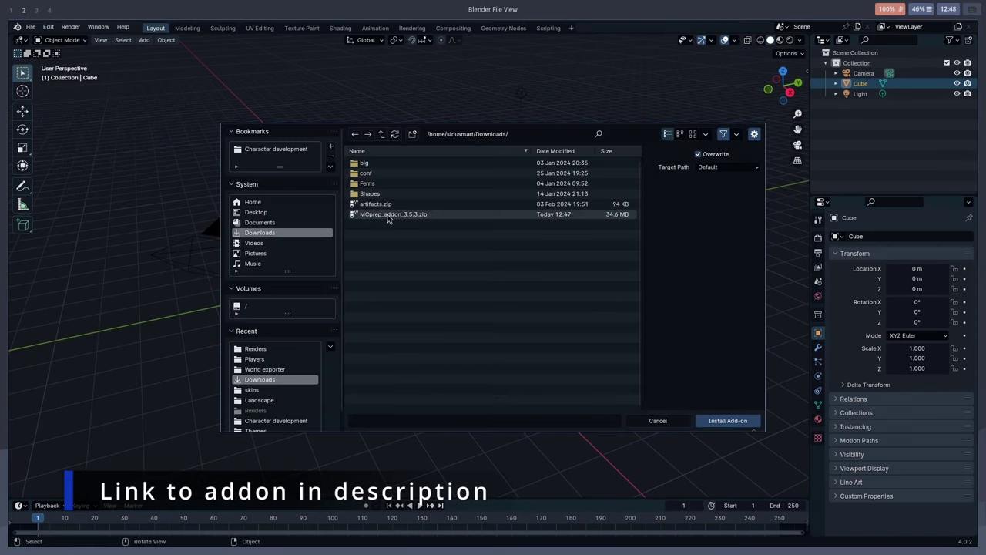
double_click(387, 214)
click(655, 162)
text(mcp)
click(351, 177)
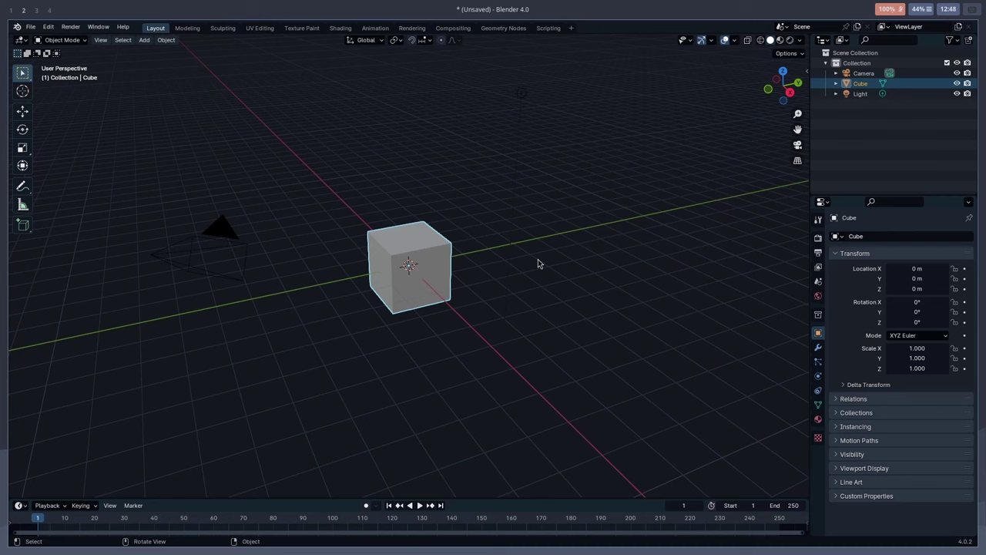
Show the MCprep tools beside the 3D viewport and expand the Mob spawner
key(n)
click(804, 208)
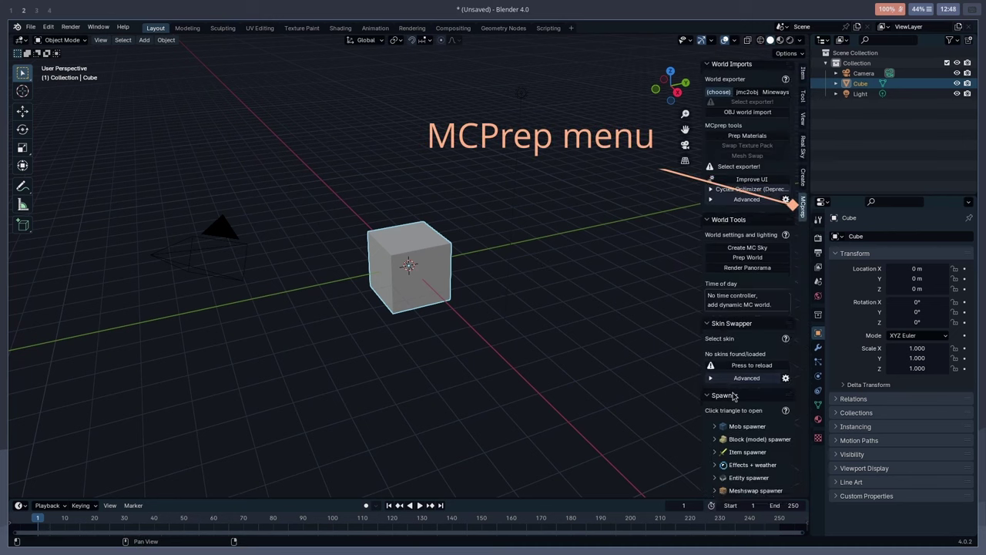
click(715, 427)
scroll(740, 416, down, 4)
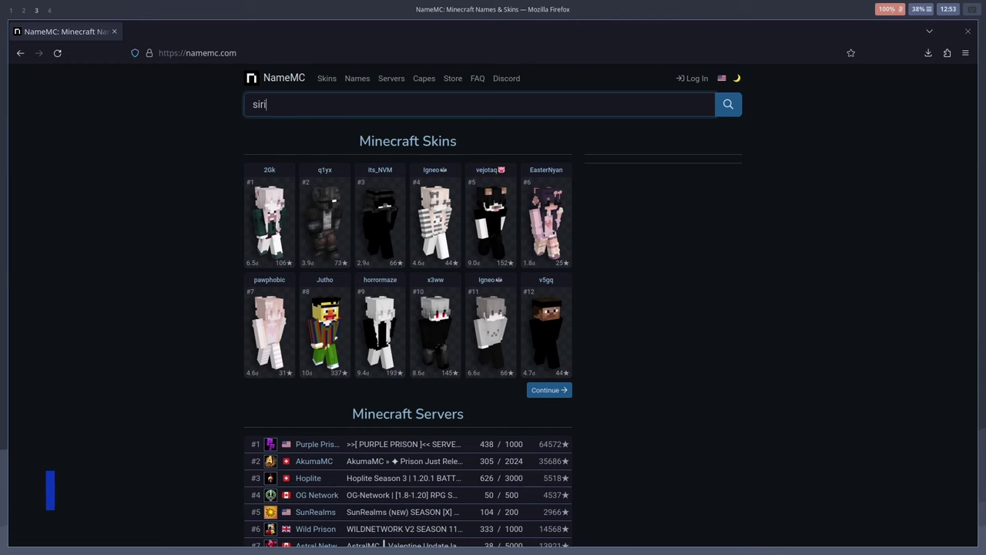
Search NameMC in the browser for the player's username, examine whether the skin model is classic or slim, and return to Blender
text(usmart)
key(Return)
click(385, 375)
drag(321, 303, 316, 275)
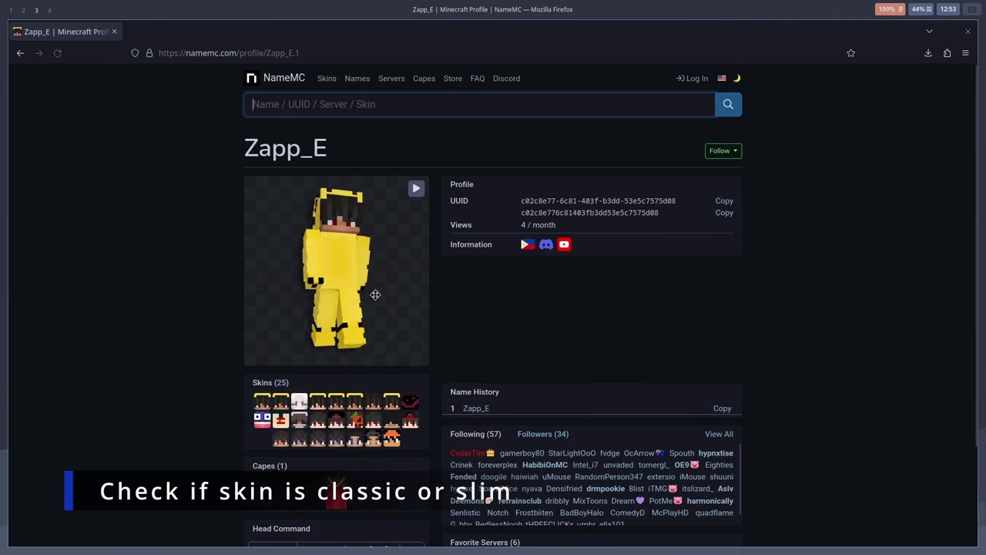
mouse_move(374, 293)
mouse_down()
mouse_move(383, 275)
mouse_move(357, 289)
mouse_up()
key(super+2)
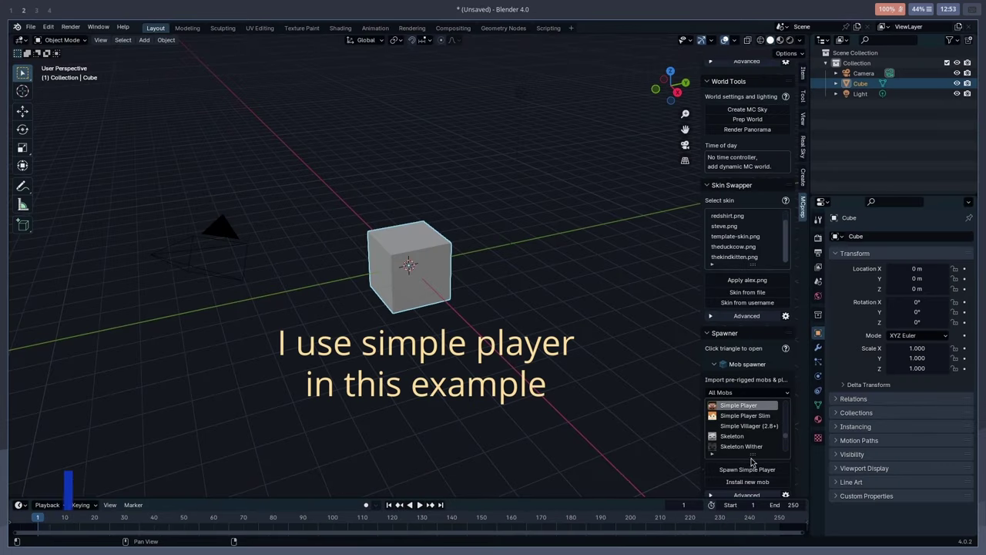
Spawn the Simple Player rig and delete the default cube
click(747, 470)
click(431, 292)
key(x)
Switch the viewport to Material Preview shading so the player's textures are displayed
scroll(462, 299, up, 4)
middle_drag(447, 297, 724, 231)
click(786, 40)
mouse_move(484, 241)
middle_down()
mouse_move(371, 220)
mouse_move(310, 227)
mouse_move(355, 216)
middle_up()
scroll(420, 193, up, 3)
middle_drag(558, 175, 511, 187)
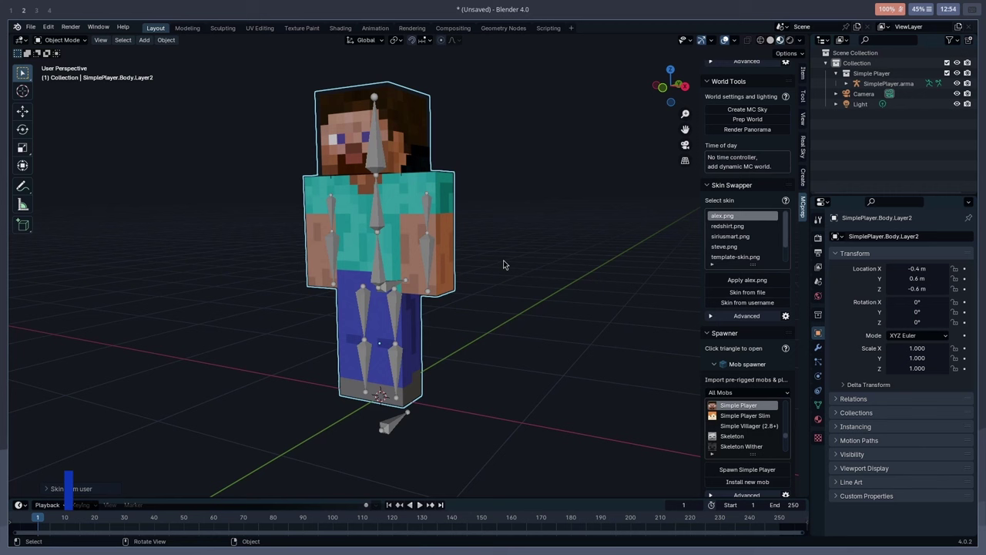
Select the SimplePlayer armature and apply a skin to it from a username
click(898, 84)
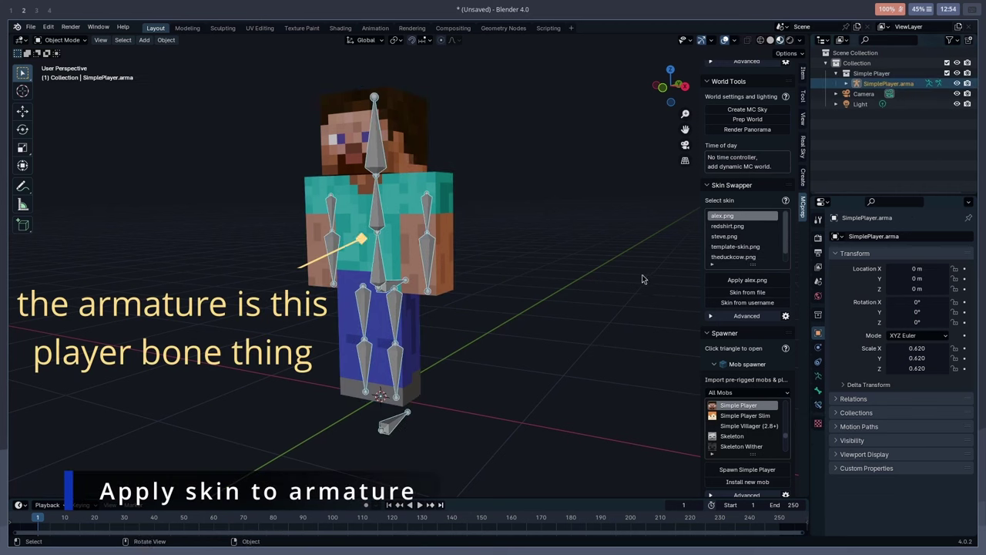
click(749, 307)
click(717, 381)
middle_drag(514, 345, 315, 336)
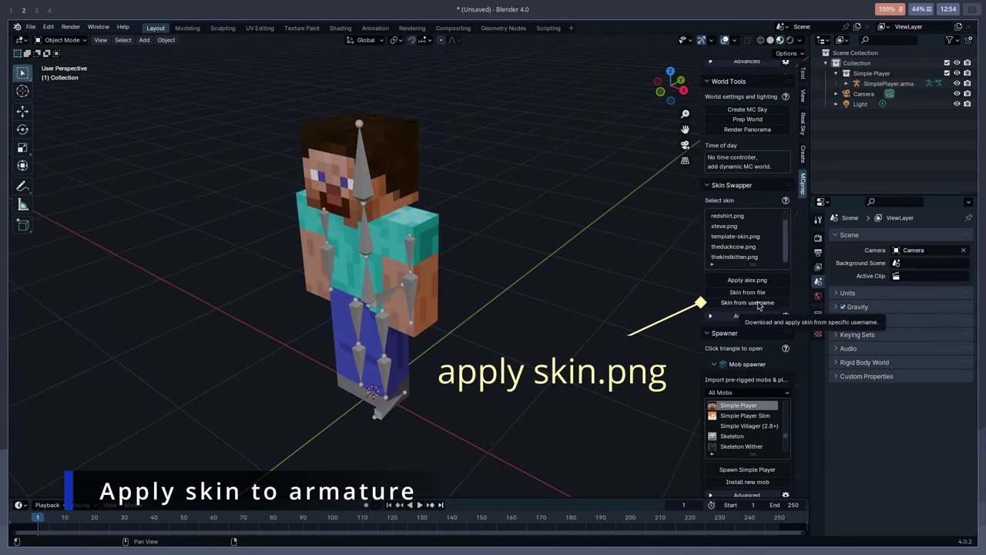
Apply a skin image to the player model from a file
click(747, 292)
click(258, 233)
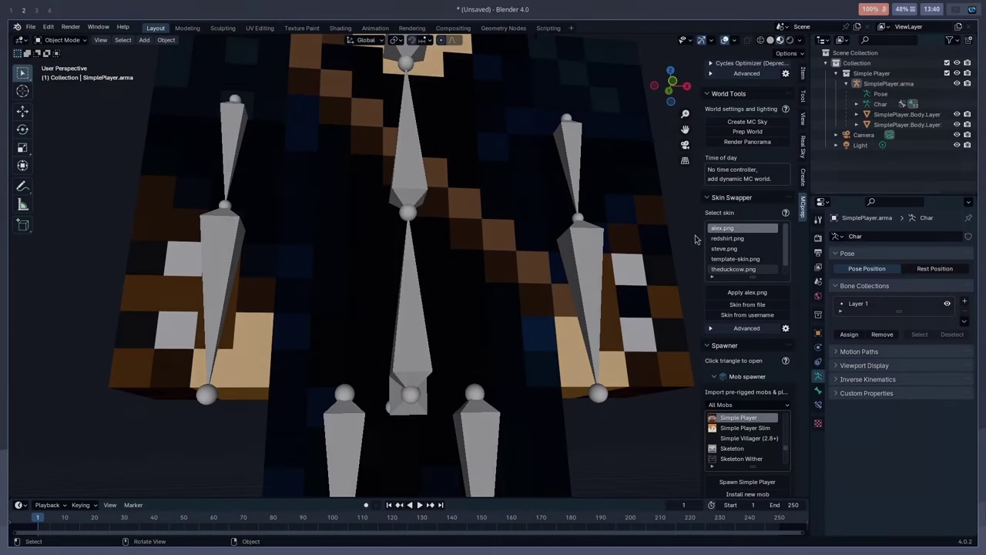
middle_drag(586, 239, 539, 363)
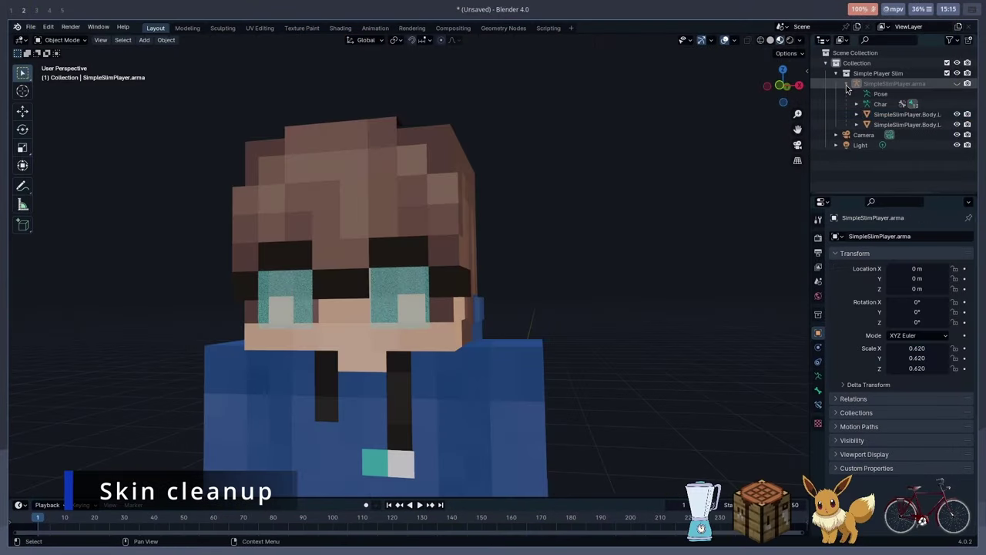
Hide the player's second body layer and start editing the first layer with no faces selected
click(917, 115)
click(956, 125)
key(Tab)
scroll(517, 326, up, 8)
key(alt+a)
Select the faces to clean up on the first body layer, working through adjacent pairs row by row
click(550, 202)
ctrl+click(582, 201)
click(554, 266)
ctrl+click(583, 269)
click(552, 328)
scroll(456, 275, up, 5)
ctrl+click(456, 276)
ctrl+click(466, 303)
click(429, 315)
ctrl+click(452, 317)
click(432, 339)
ctrl+click(449, 344)
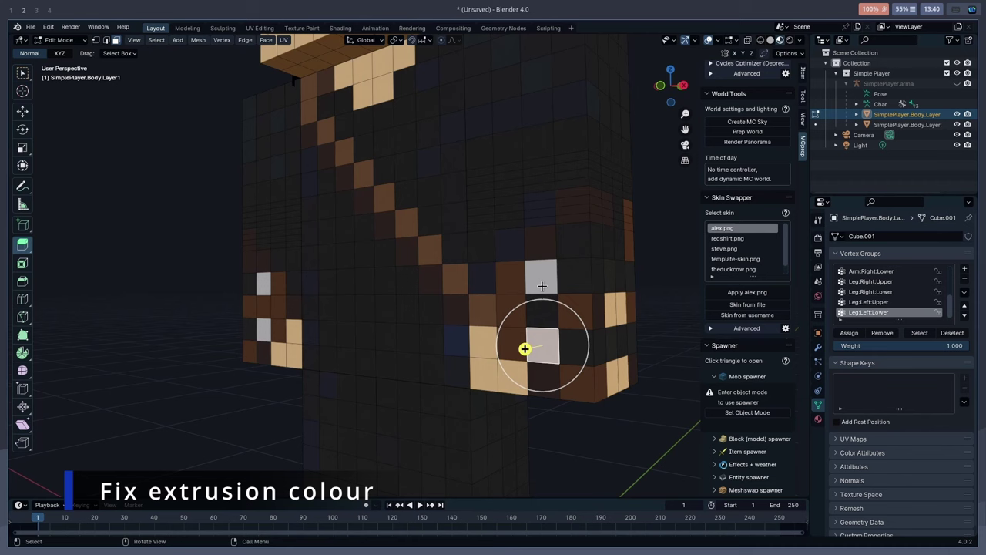
Extrude the upper white pixel face on the forearm outward by about 0.4 m
click(523, 276)
drag(522, 276, 291, 290)
click(291, 291)
mouse_move(501, 282)
middle_down()
mouse_move(480, 308)
mouse_move(502, 337)
mouse_move(593, 340)
mouse_move(612, 297)
mouse_move(606, 279)
mouse_move(550, 269)
mouse_move(523, 273)
mouse_move(506, 299)
middle_up()
click(506, 299)
key(e)
click(399, 351)
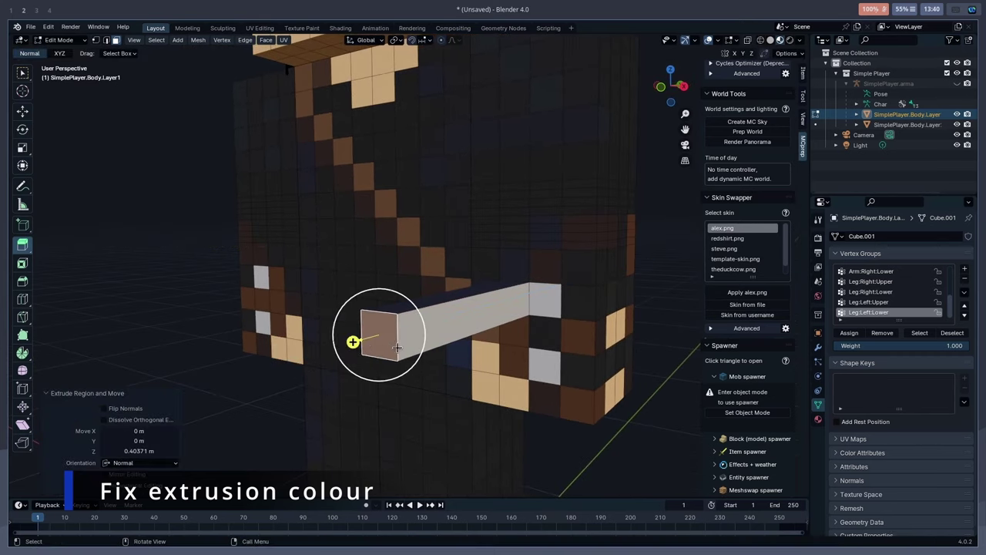
Try insetting two individual pixel faces slightly with the Inset Faces tool
middle_drag(399, 351, 451, 313)
scroll(456, 324, up, 1)
click(23, 263)
scroll(481, 309, up, 3)
drag(492, 318, 484, 323)
click(579, 319)
drag(578, 319, 570, 324)
Try extruding the inset face outward, check its side colours, and undo the extrusion
click(23, 248)
scroll(524, 323, down, 2)
middle_drag(524, 324, 502, 311)
drag(502, 311, 484, 277)
middle_drag(485, 277, 359, 295)
middle_drag(463, 306, 327, 322)
key(ctrl+z)
Inset all faces of the body layer individually with a thickness of 0.000001 m
key(a)
click(22, 263)
drag(394, 326, 381, 328)
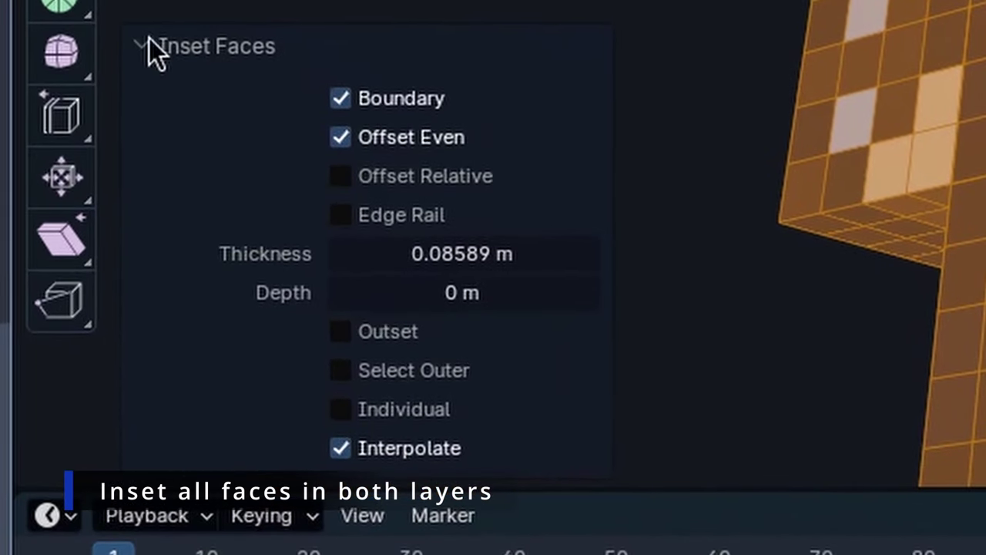
click(149, 41)
click(145, 460)
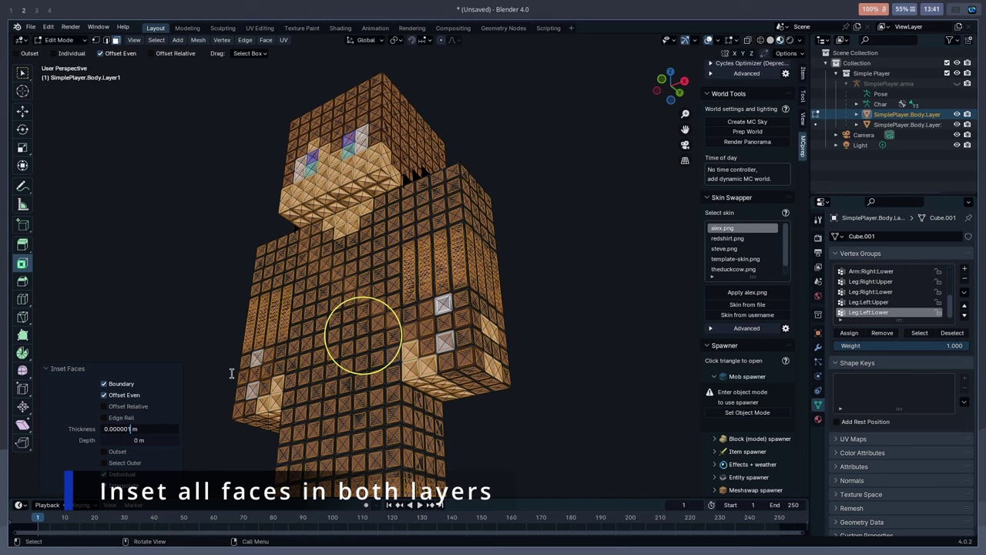
key(Return)
scroll(377, 381, up, 5)
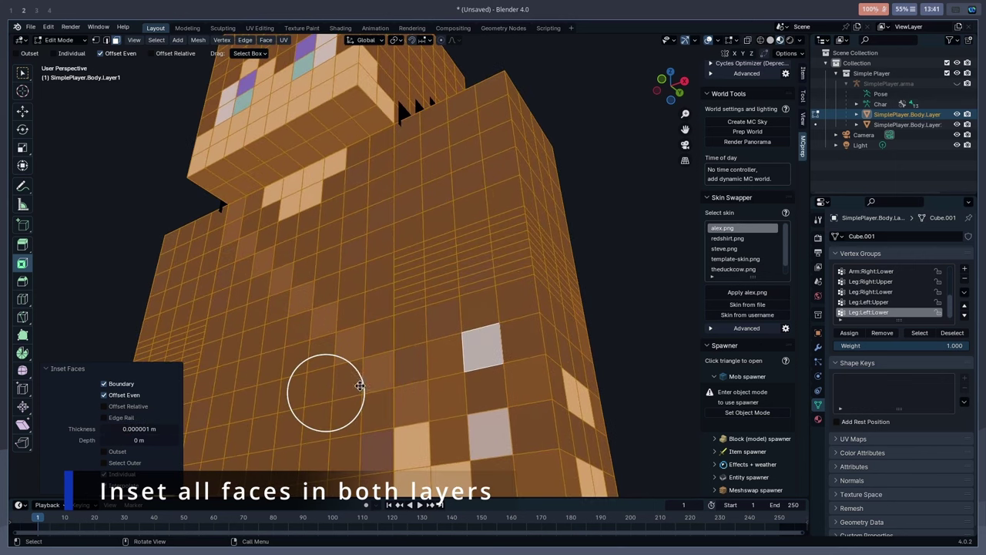
click(415, 364)
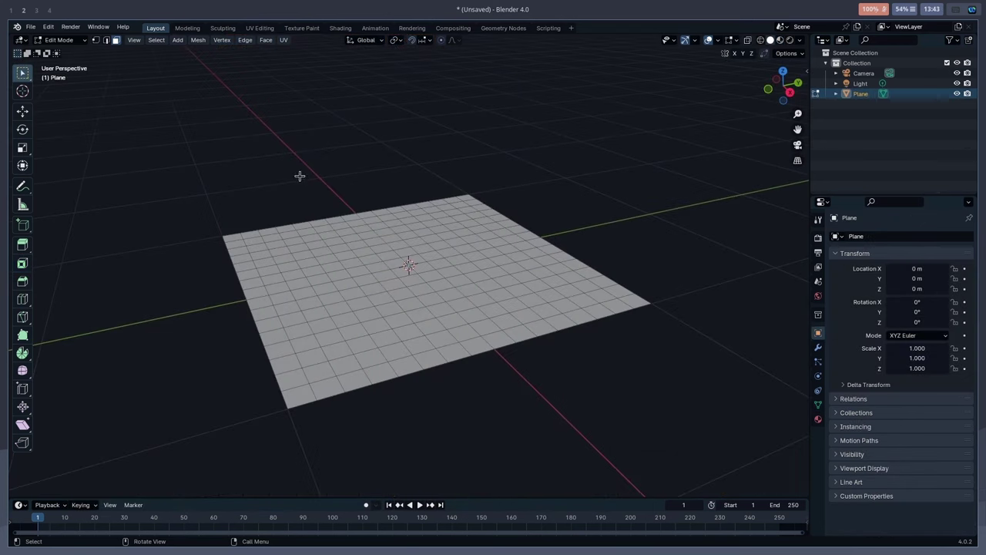
scroll(415, 285, up, 4)
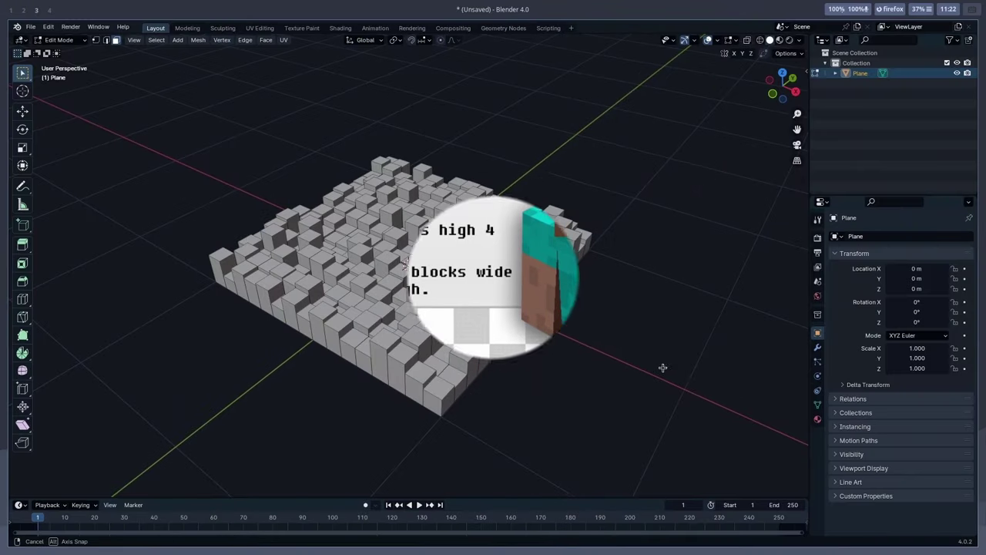
middle_drag(663, 367, 627, 367)
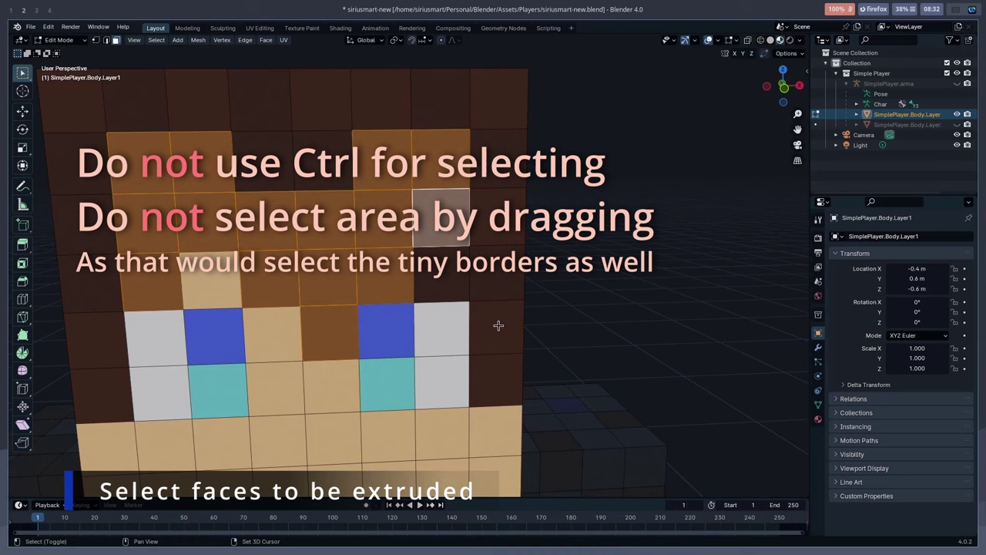
middle_drag(508, 331, 414, 326)
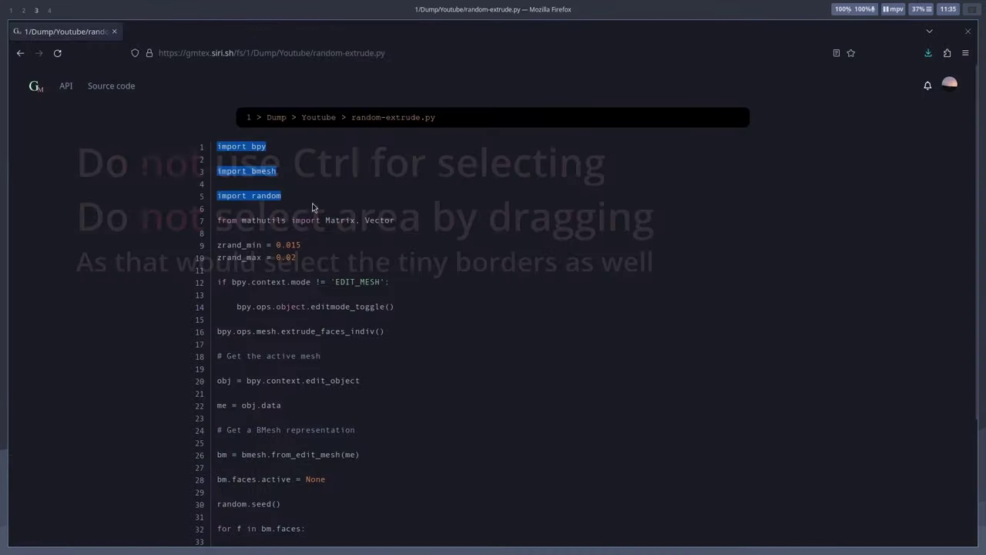
Copy the random-extrude.py code from the browser and paste it into the empty text block in Blender
drag(295, 254, 528, 478)
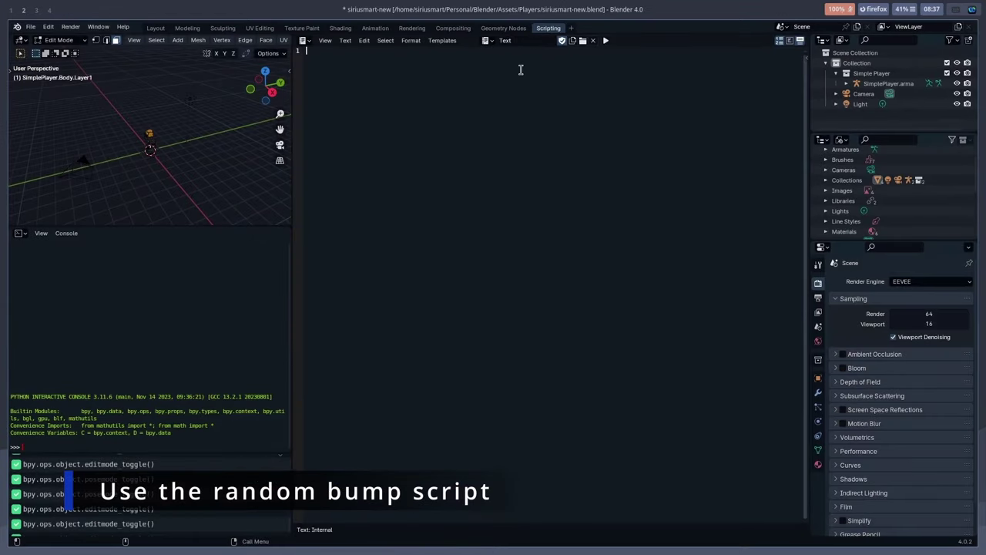
text(import bpy  import bmesh  import random  from mathutils import Matrix, Vector  zrand_min = 0.045 zrand_max = 0.055  if bpy.context.mode != 'EDIT_MESH':      bpy.ops.object.editmode_toggle()  bpy.ops.mesh.extrude_faces_indiv()  # Get the active mesh  obj = bpy.context.edit_object  me = obj.data  # Get a BMesh representation  bm = bmesh.from_edit_mesh(me)  bm.faces.active = None  random.seed()  for f in bm.faces:      if f.select:          rand = random.uniform(zrand_min, zrand_max)          trans_vec = f.normal * Vector((rand,rand,rand))  #        print(f.normal * Vector((rand,rand,rand)))         bmesh.ops.translate(bm, vec=trans_vec, verts=f.verts[:]))
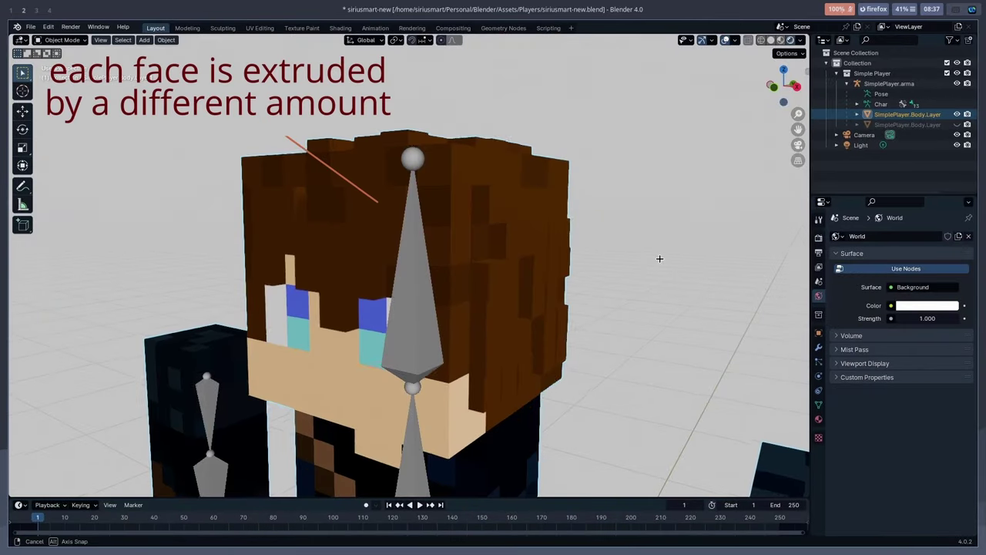
Set the view of the extruded character to front and hide the armature
middle_drag(660, 258, 701, 284)
key(KP_1)
click(956, 84)
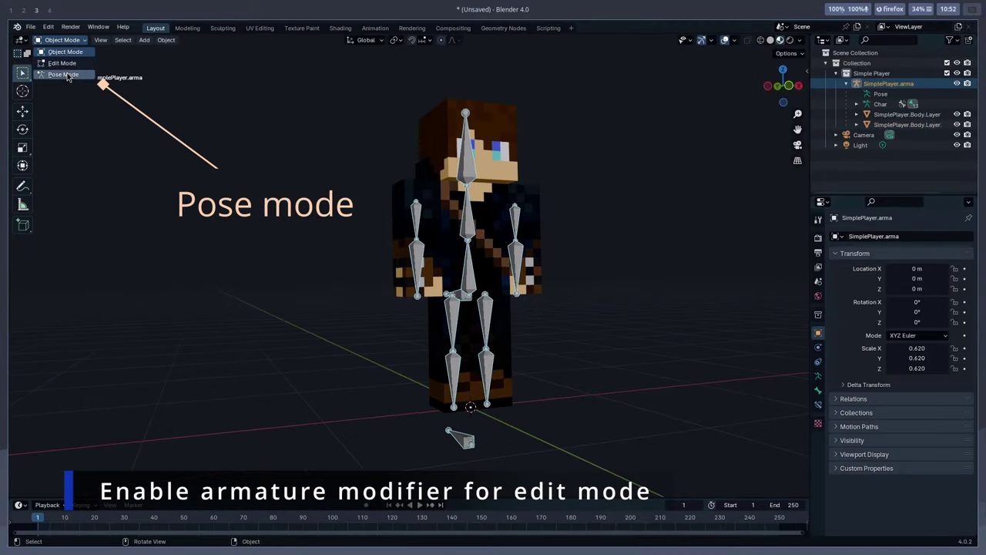
Put the armature in Pose Mode, view it from the front, and move both arm bones outward from the torso
click(67, 75)
click(777, 86)
click(504, 223)
key(g)
click(541, 223)
click(390, 224)
key(g)
click(333, 224)
Move the leg bones apart and down from the torso, and return to Object Mode
click(456, 307)
key(g)
click(513, 306)
click(424, 308)
key(g)
click(371, 347)
click(511, 344)
key(g)
click(515, 377)
click(66, 52)
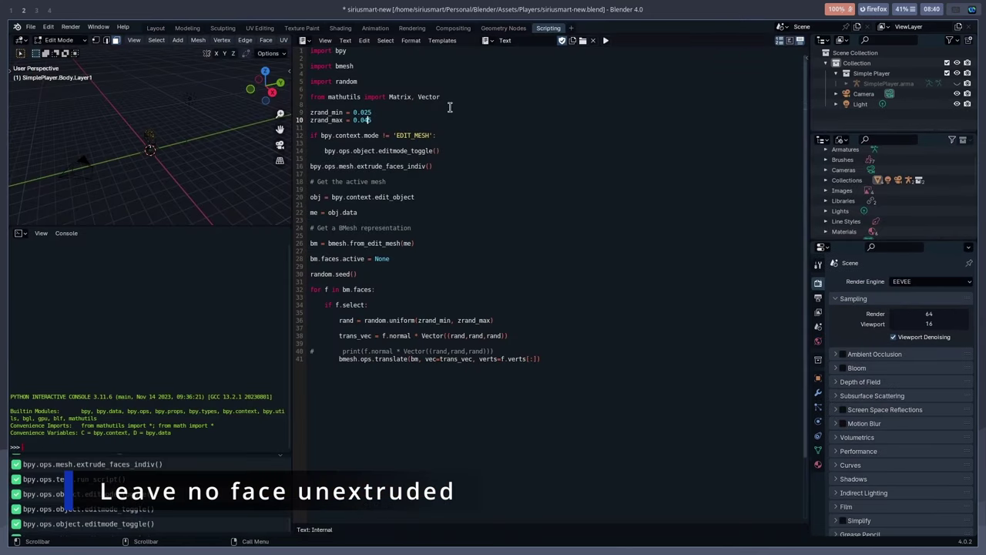
Examine the head and lower limbs for faces left unextruded, and open the Scripting workspace
click(164, 30)
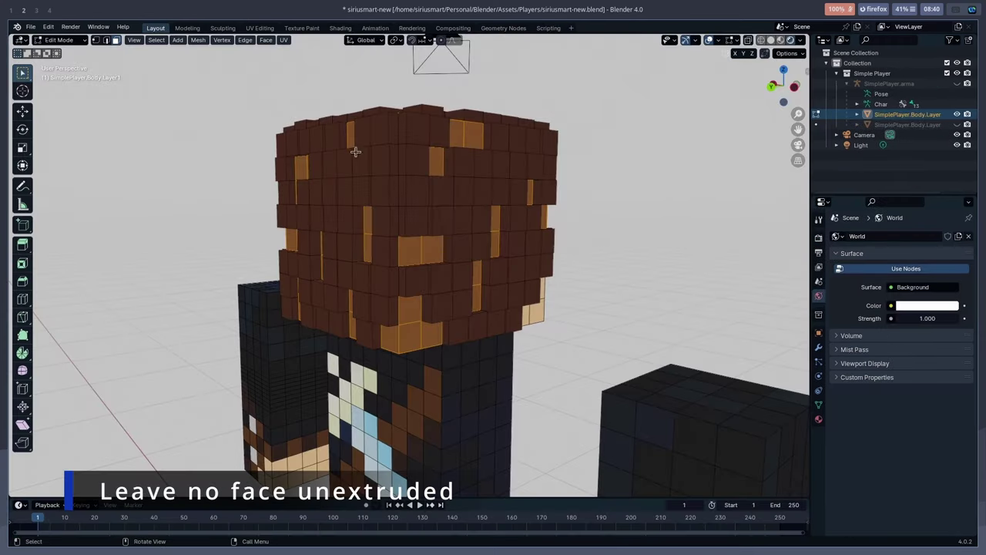
middle_drag(388, 160, 507, 202)
scroll(509, 208, down, 10)
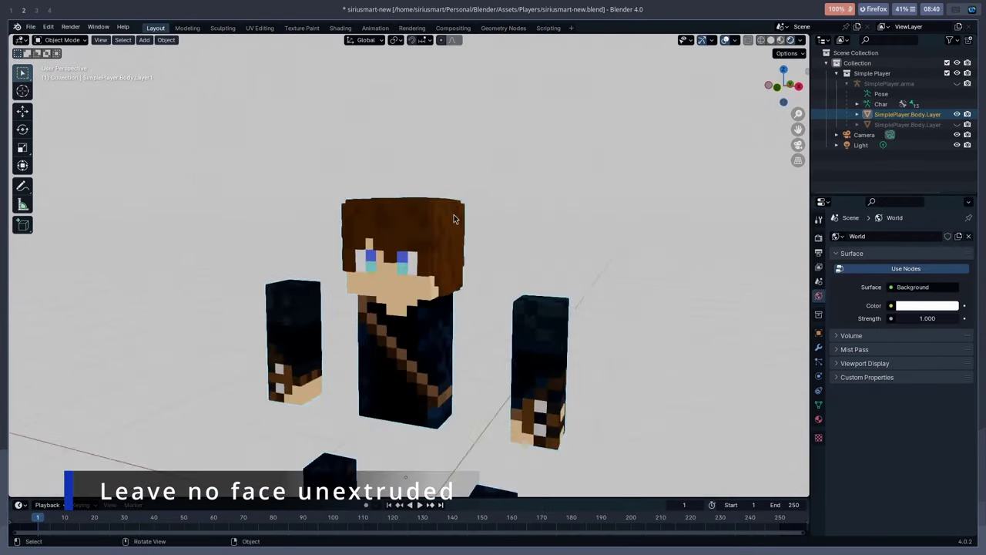
scroll(510, 228, up, 5)
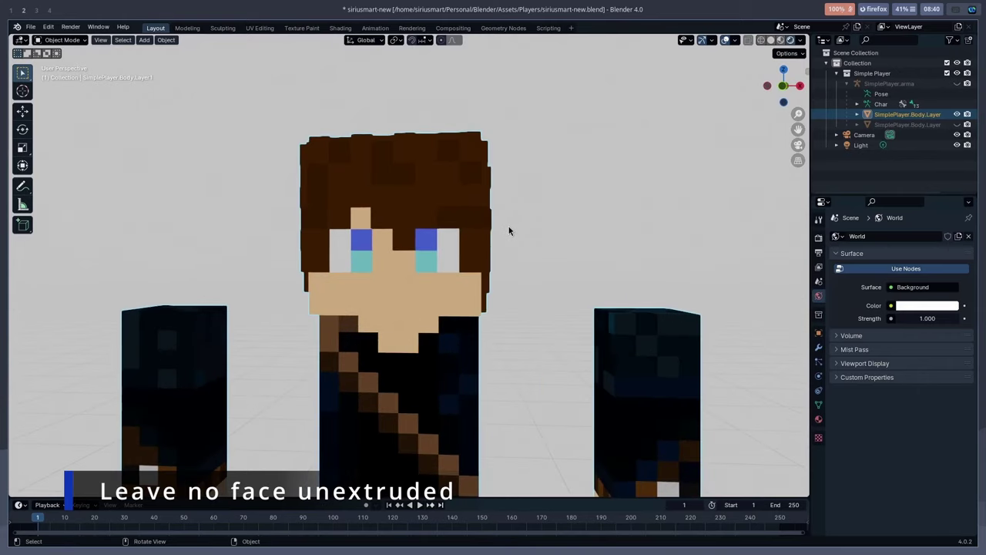
middle_drag(508, 229, 524, 192)
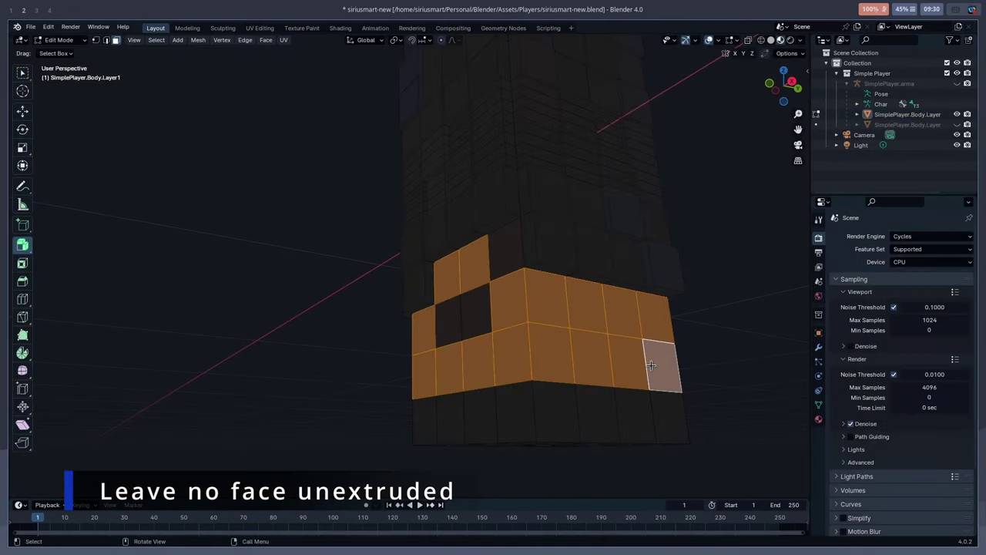
scroll(651, 366, up, 5)
middle_drag(555, 375, 514, 381)
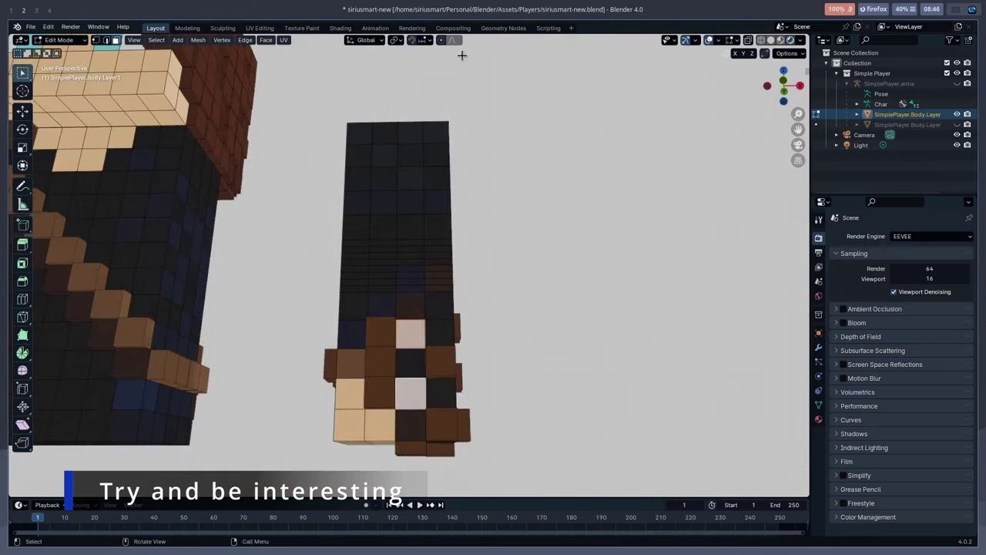
click(549, 29)
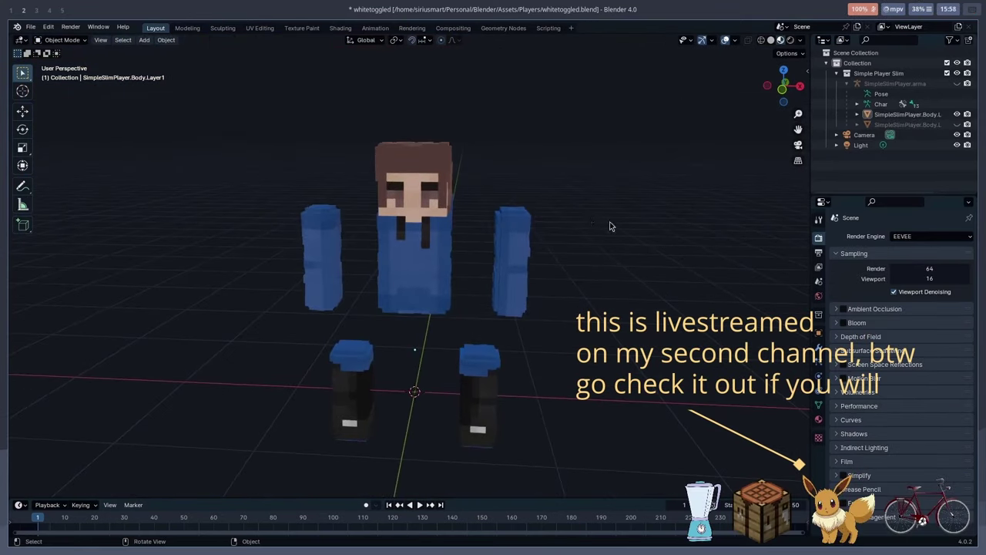
Hide the first body layer in front view and select the second body layer
scroll(539, 208, up, 3)
mouse_move(471, 194)
middle_down()
mouse_move(479, 293)
mouse_move(482, 199)
middle_up()
scroll(482, 199, up, 3)
key(Tab)
key(Tab)
scroll(529, 180, down, 4)
key(KP_1)
key(h)
scroll(658, 226, up, 5)
click(916, 125)
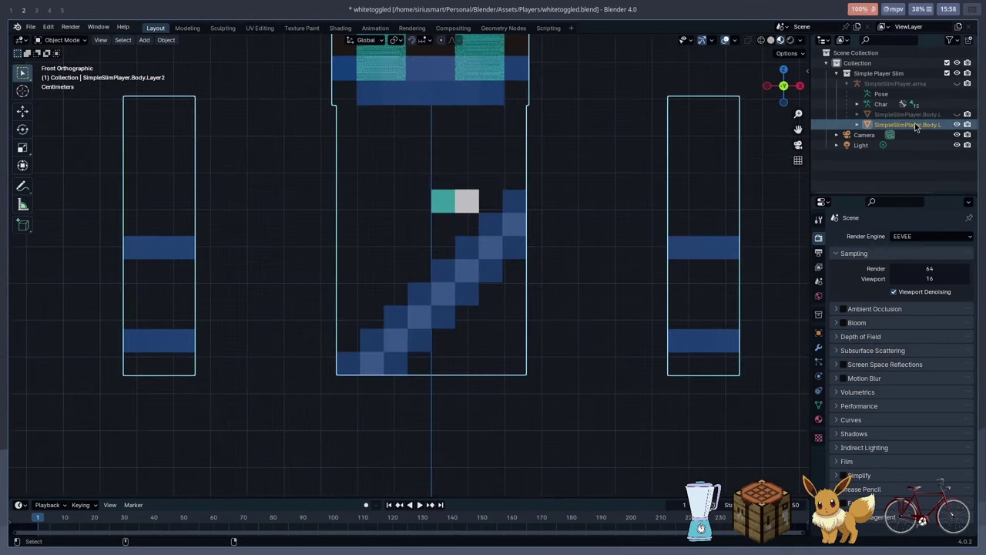
Duplicate the second body layer in place and rename the second-layer object
key(shift+d)
right_click(604, 253)
click(919, 126)
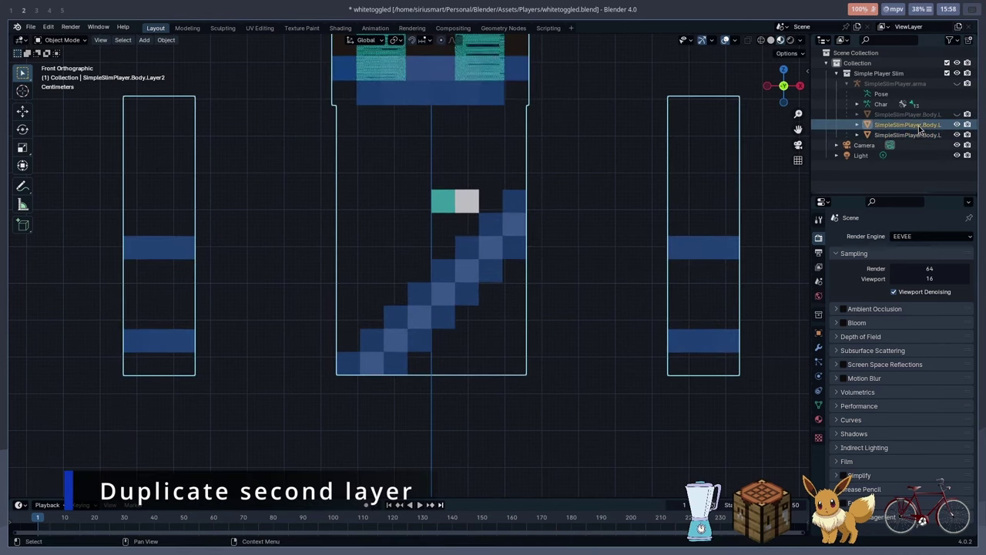
key(Return)
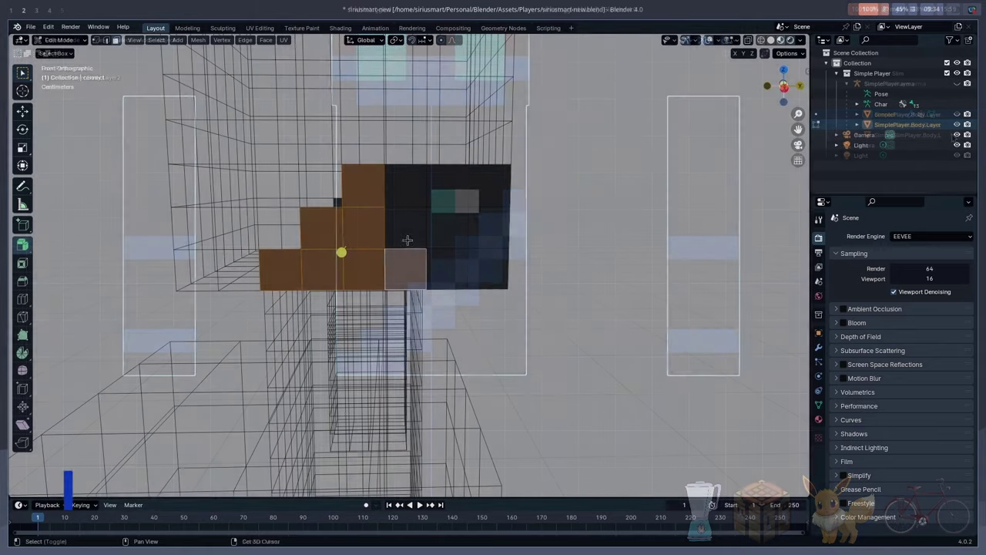
Add seven more dark faces beside the selected stepped area to the second layer's face selection
shift+click(405, 185)
shift+click(447, 188)
shift+click(447, 228)
shift+click(447, 268)
shift+click(488, 265)
shift+click(488, 228)
shift+click(487, 192)
middle_drag(489, 216, 207, 190)
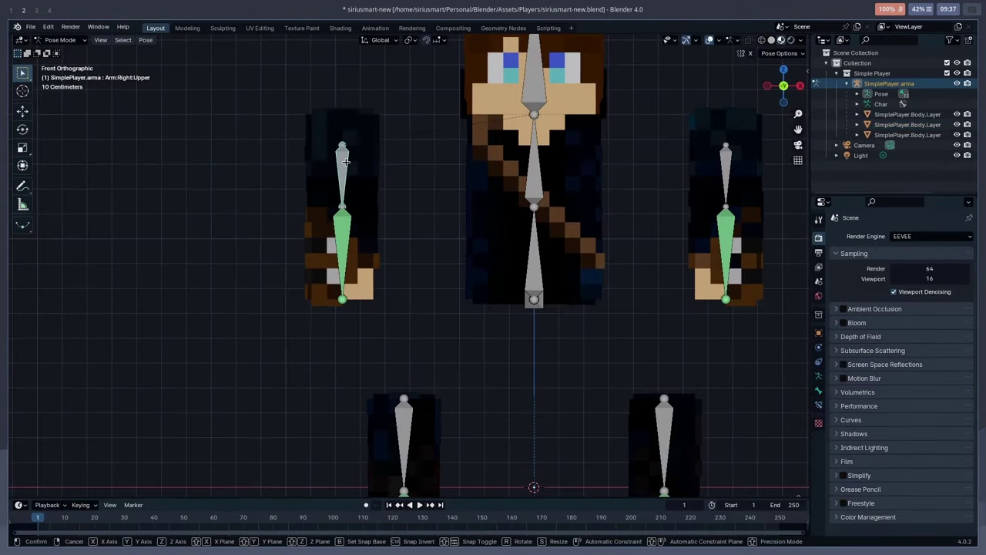
Move the separated arm and leg bones back into place against the torso of the player rig
key(g)
click(447, 159)
click(725, 166)
key(g)
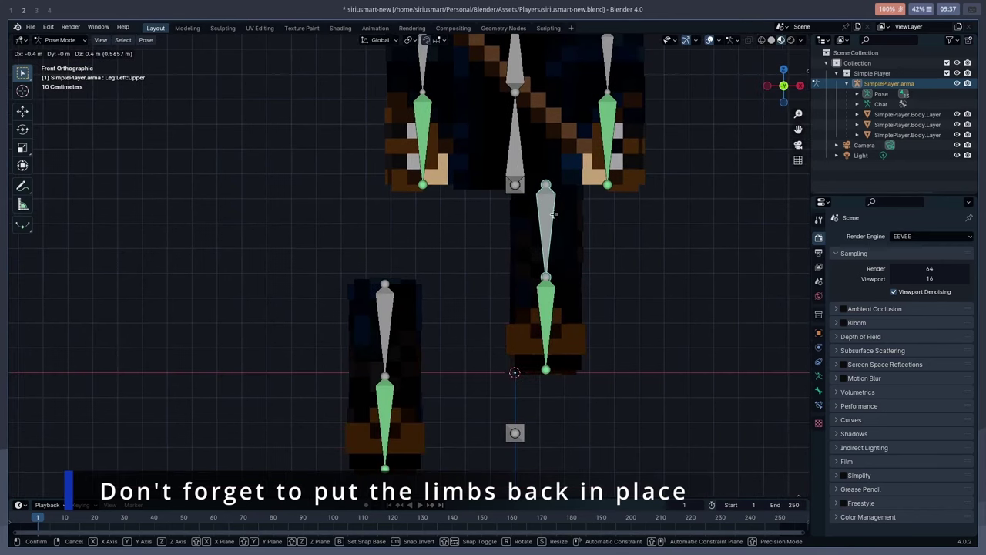
click(553, 212)
click(385, 308)
key(g)
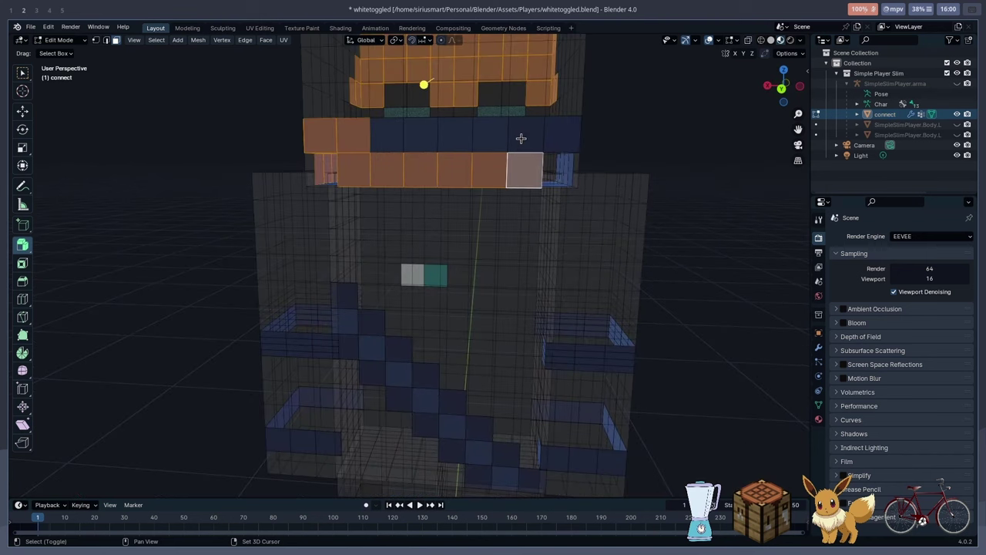
Add the remaining blue face bands around the head and along its side to the connect mesh's face selection
drag(521, 138, 409, 141)
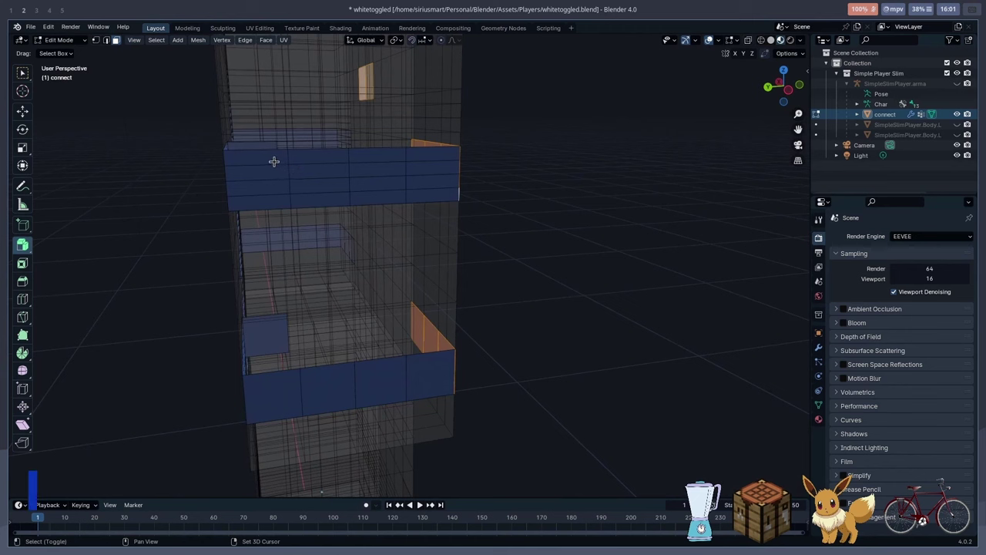
drag(274, 161, 451, 198)
drag(295, 382, 458, 388)
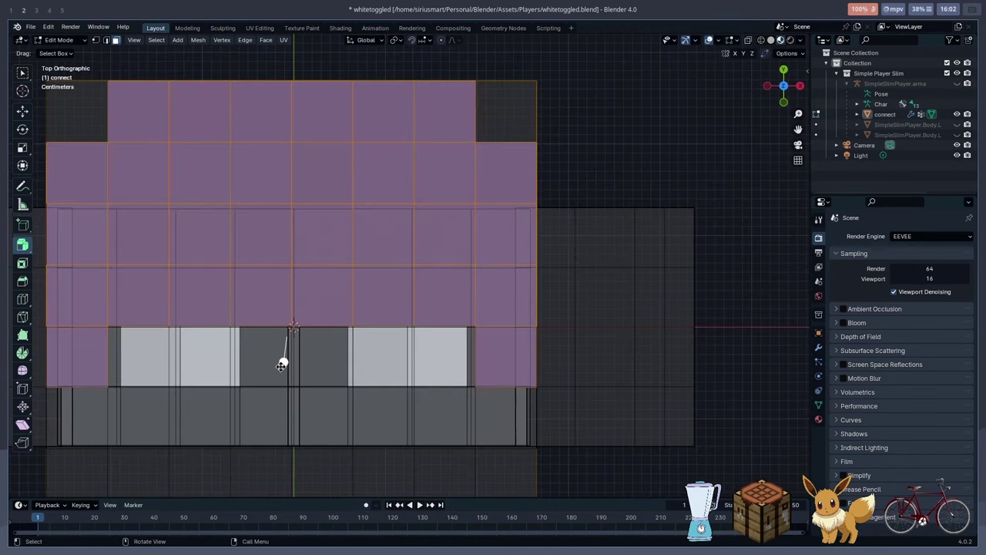
Extrude the selected head faces individually with an offset of -0.108 m
key(e)
click(295, 326)
scroll(472, 304, up, 6)
scroll(509, 299, down, 6)
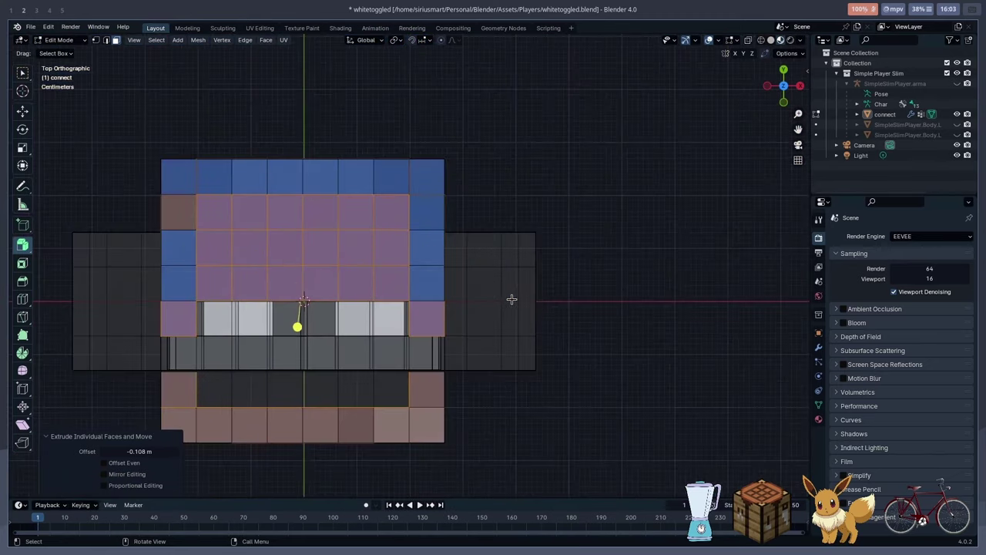
Offset the selected body faces along their normals with Shrink/Fatten from the bottom view, separately from the head
middle_drag(511, 298, 276, 189)
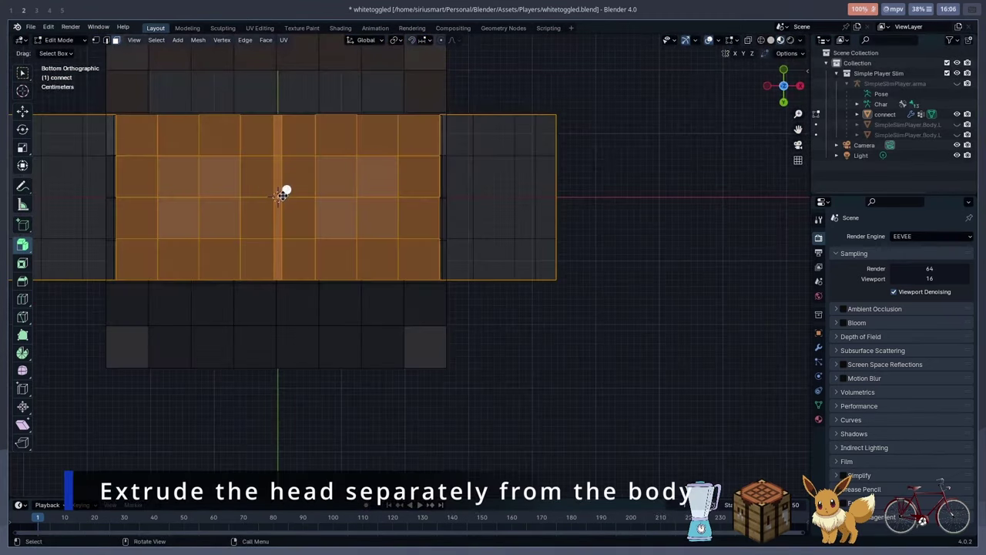
key(alt+s)
click(243, 231)
scroll(244, 253, up, 5)
scroll(313, 401, down, 5)
Set the render engine to Cycles for inspecting the extruded faces of the connect mesh
middle_drag(313, 402, 589, 198)
scroll(589, 199, up, 3)
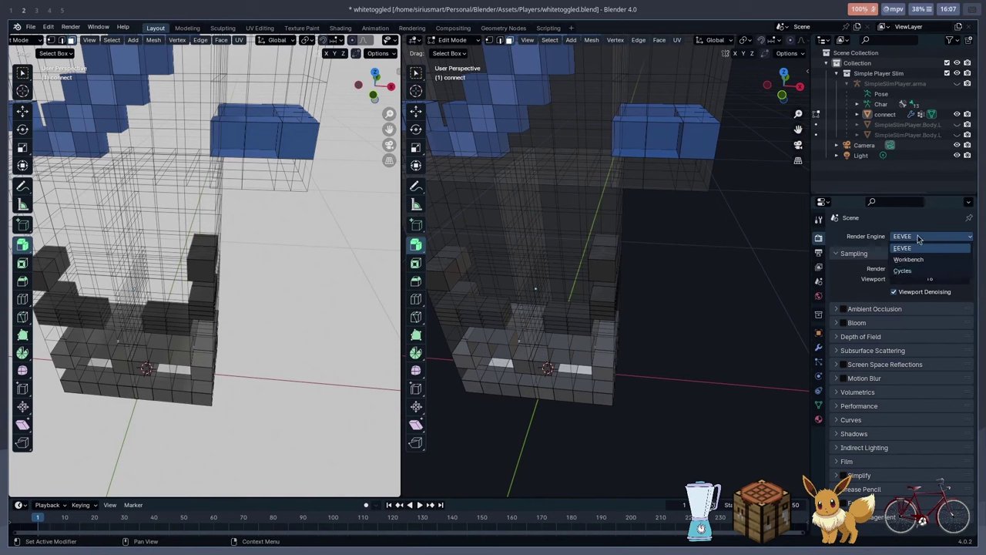
click(913, 271)
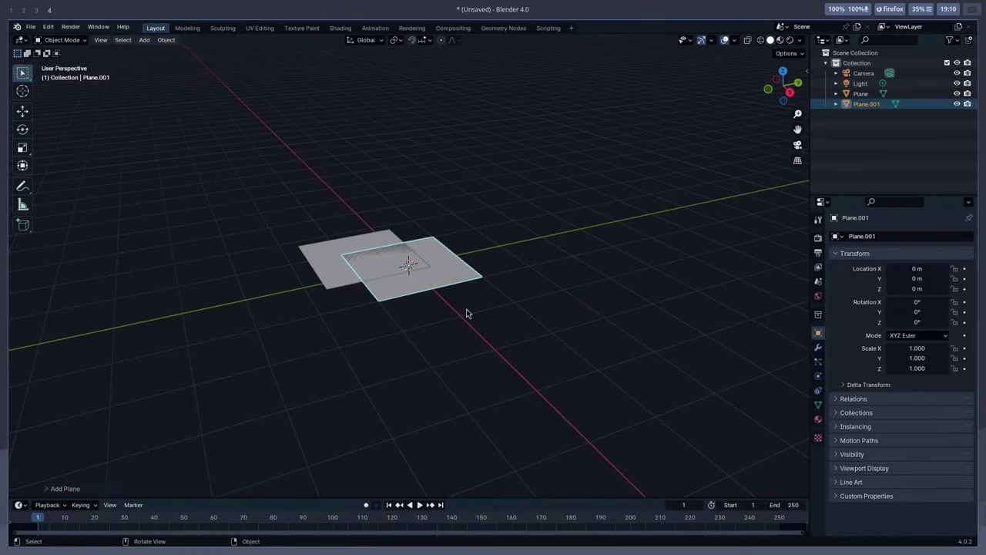
Reposition the second plane over the first and give the two planes contrasting orange and purple material colours
key(g)
click(499, 314)
click(818, 419)
click(780, 40)
click(344, 256)
scroll(418, 279, up, 4)
click(927, 363)
click(888, 276)
click(662, 236)
Show the overlapping planes in rendered shading and set their scene's render engine to Cycles
middle_drag(663, 235, 732, 184)
click(789, 40)
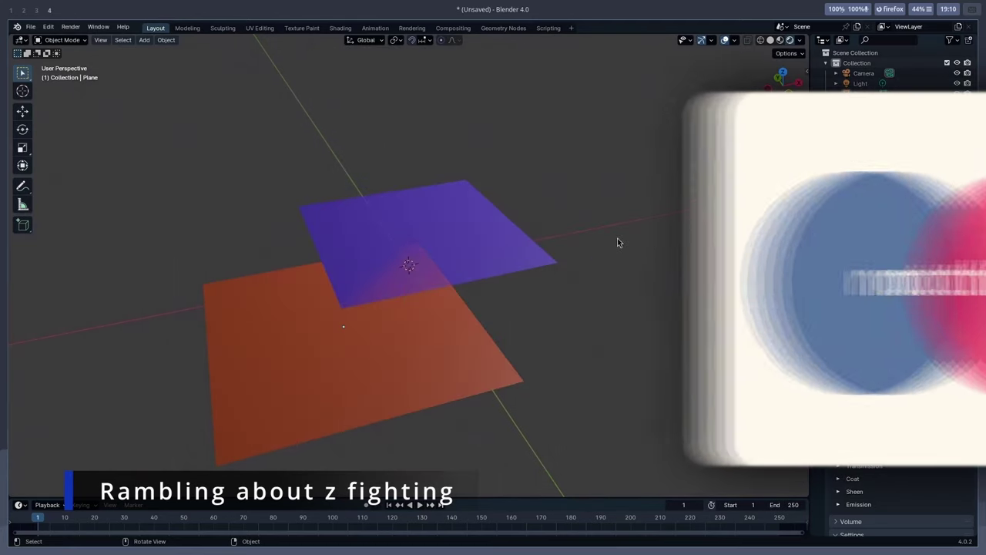
middle_drag(617, 239, 801, 266)
click(819, 238)
click(901, 237)
click(891, 276)
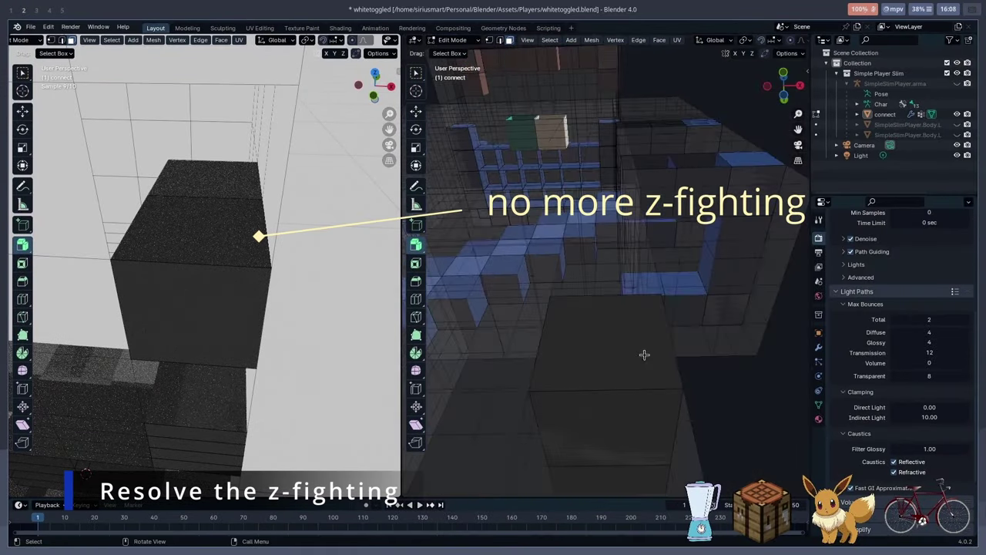
Hide and reveal faces at the extruded blocks' edges and corners, and delete the overlapping faces that cause z-fighting
key(alt+h)
key(h)
key(x)
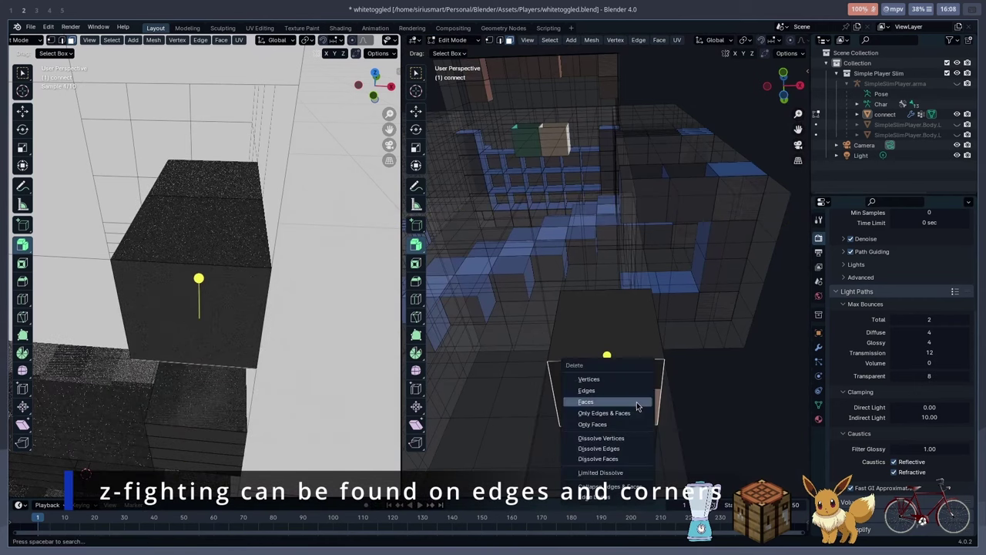
key(Escape)
middle_drag(665, 357, 665, 437)
key(alt+h)
key(x)
click(597, 436)
middle_drag(598, 437, 651, 361)
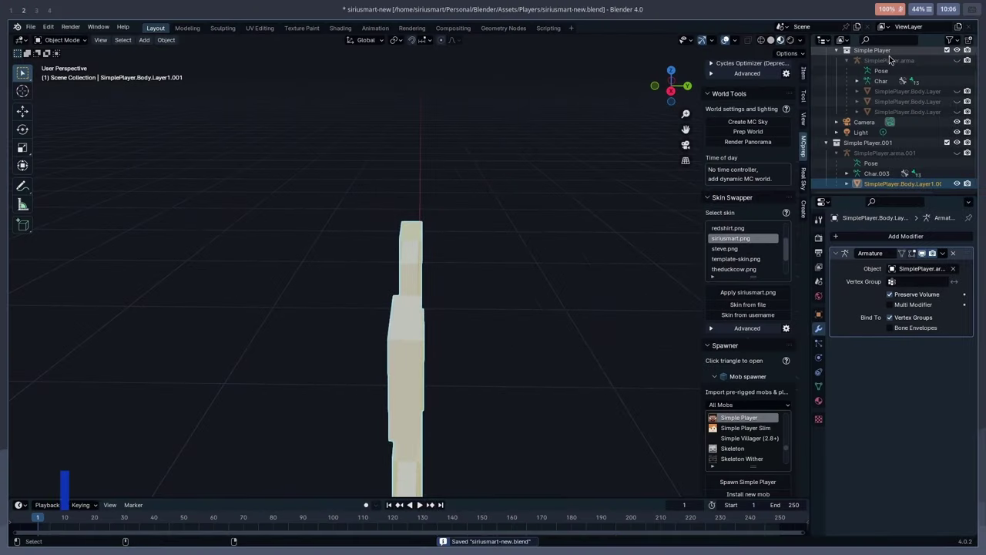
Parent the SimplePlayer.Body.Layer1.001 mesh to the SimplePlayer.arma armature
click(890, 60)
key(ctrl+p)
click(485, 229)
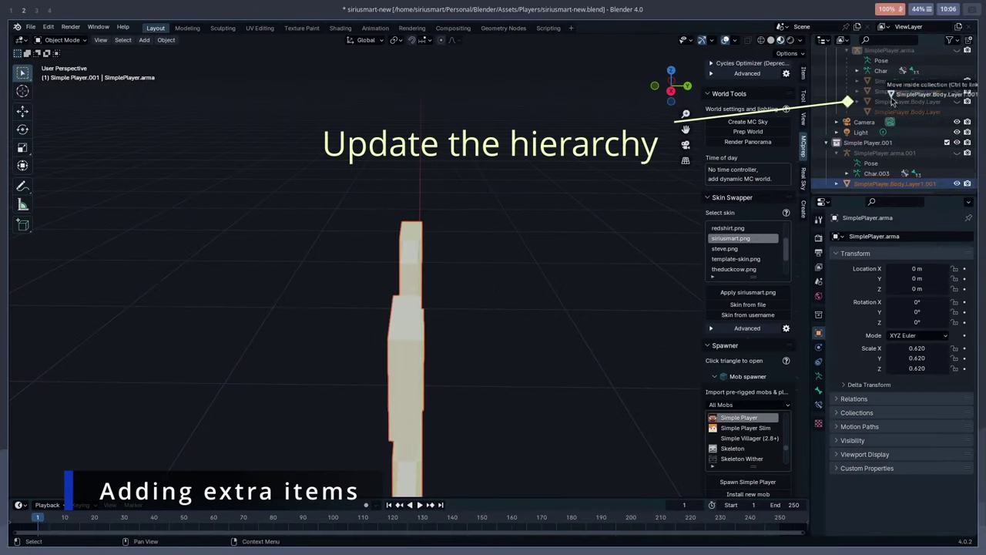